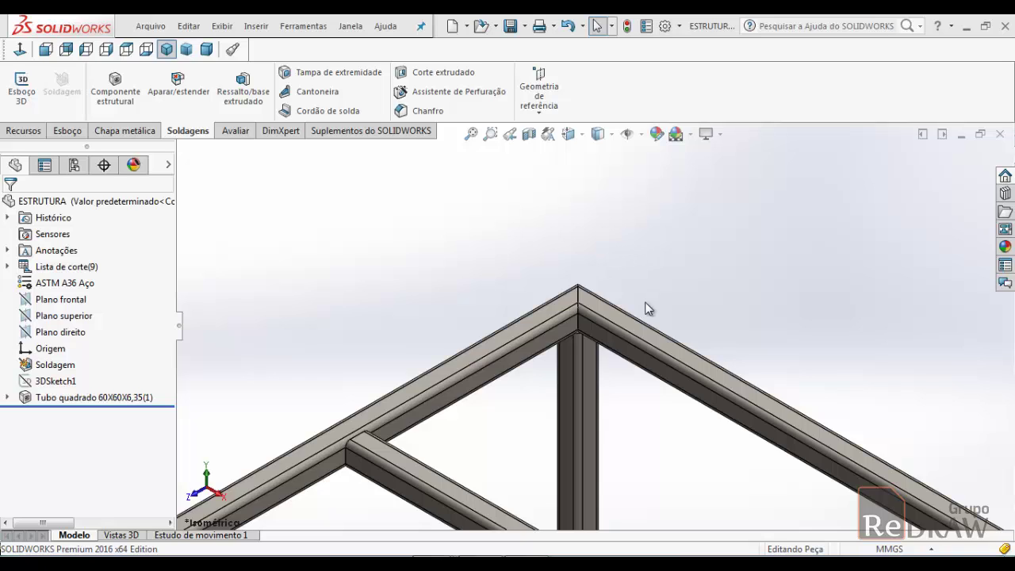
- Re-show the Soldagens (weldment) tool set on the CommandManager and switch to it
scroll(515, 315, "up", 3)
scroll(603, 365, "up", 3)
scroll(635, 417, "up", 2)
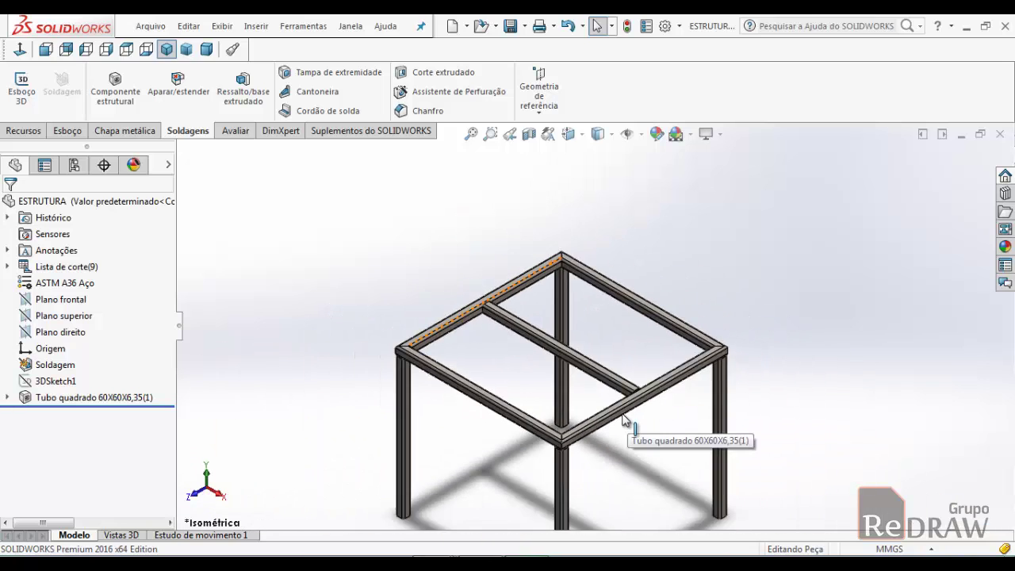
scroll(625, 413, "up", 2)
scroll(566, 222, "down", 1)
scroll(567, 221, "down", 3)
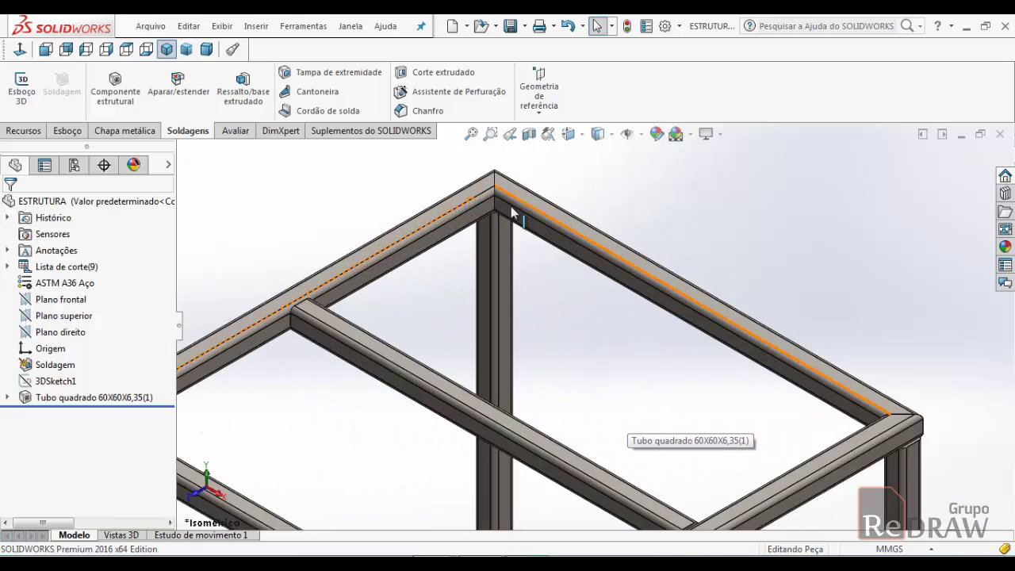
scroll(343, 206, "down", 2)
scroll(635, 238, "up", 2)
scroll(591, 294, "down", 1)
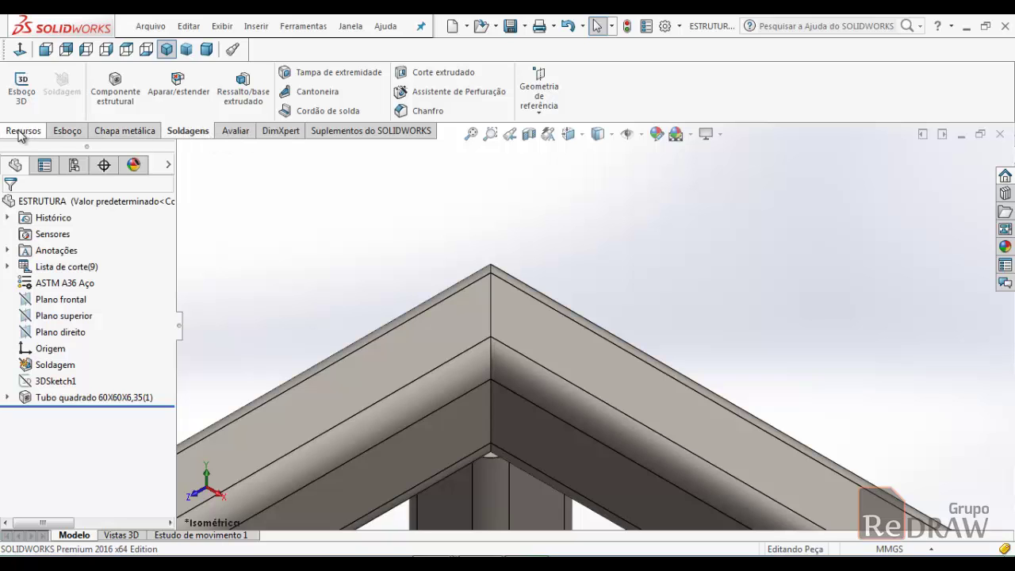
right_click(120, 135)
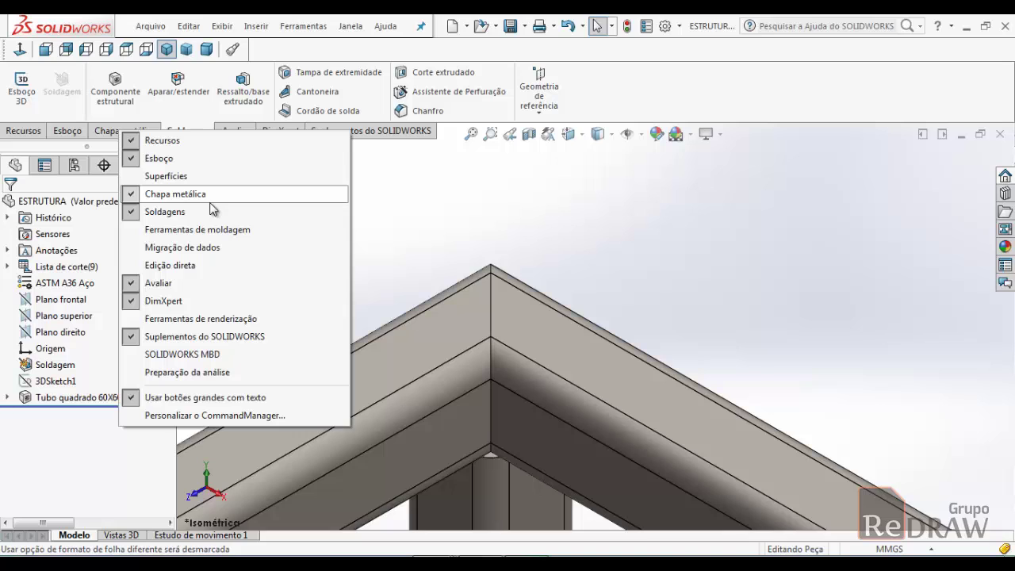
left_click(164, 214)
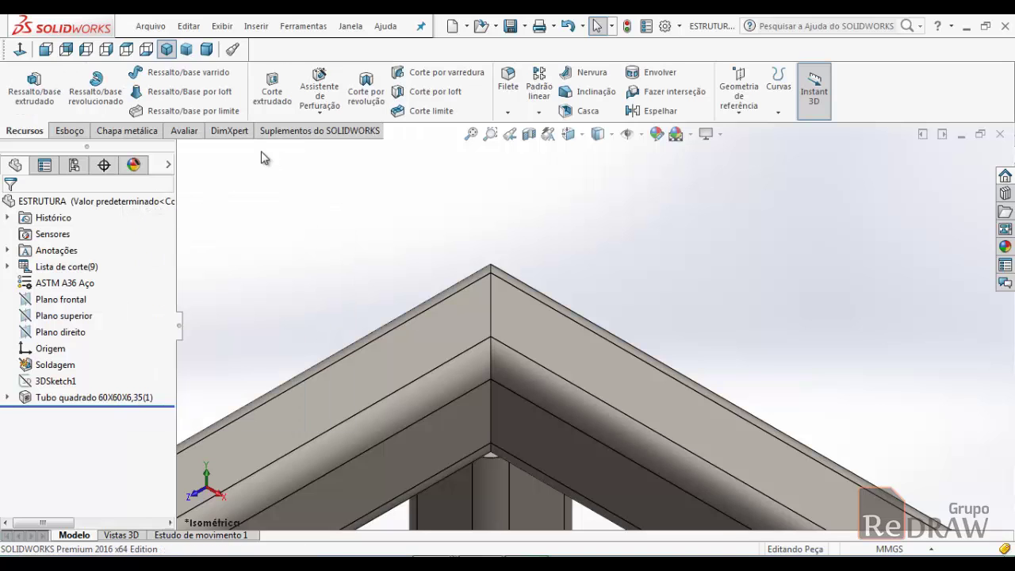
right_click(195, 134)
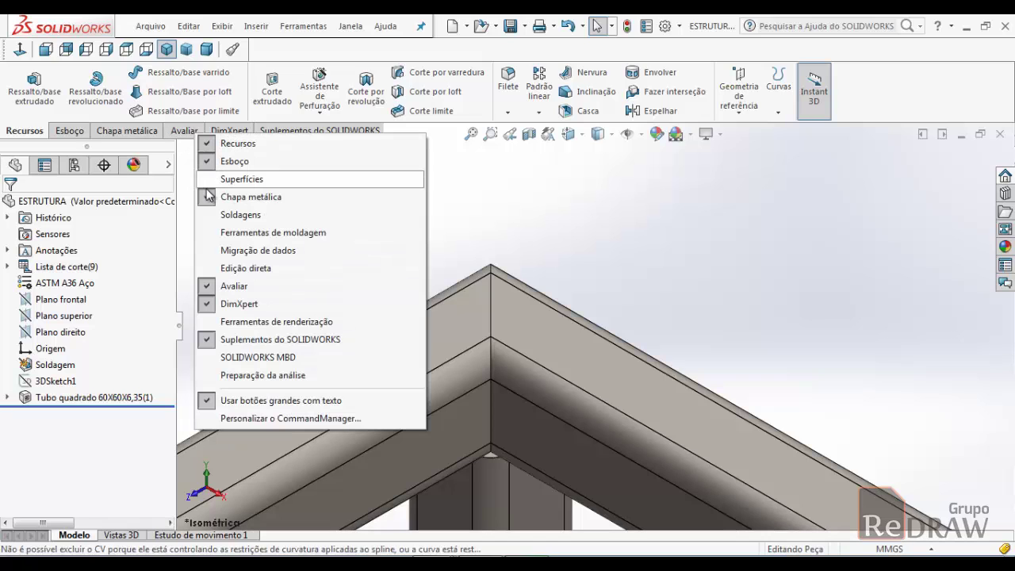
left_click(245, 219)
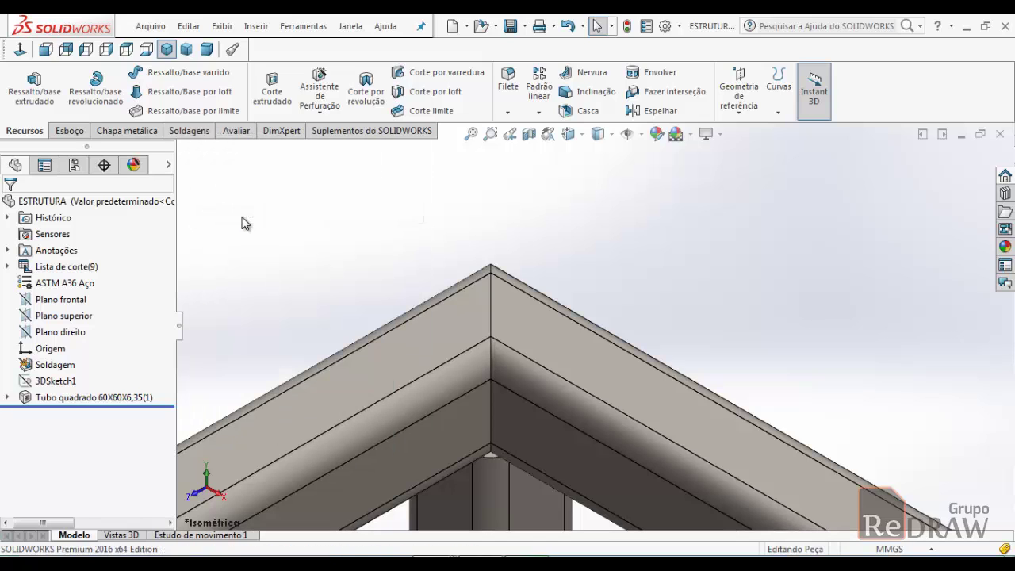
left_click(187, 137)
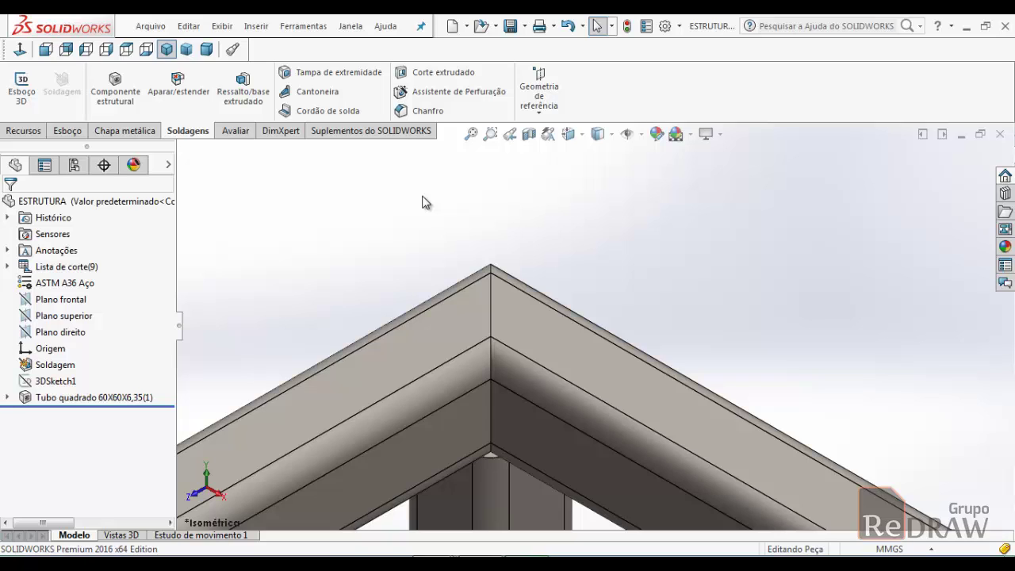
- Start a Cordão de solda weld bead in Geometria de solda (face-pair) mode
left_click(349, 119)
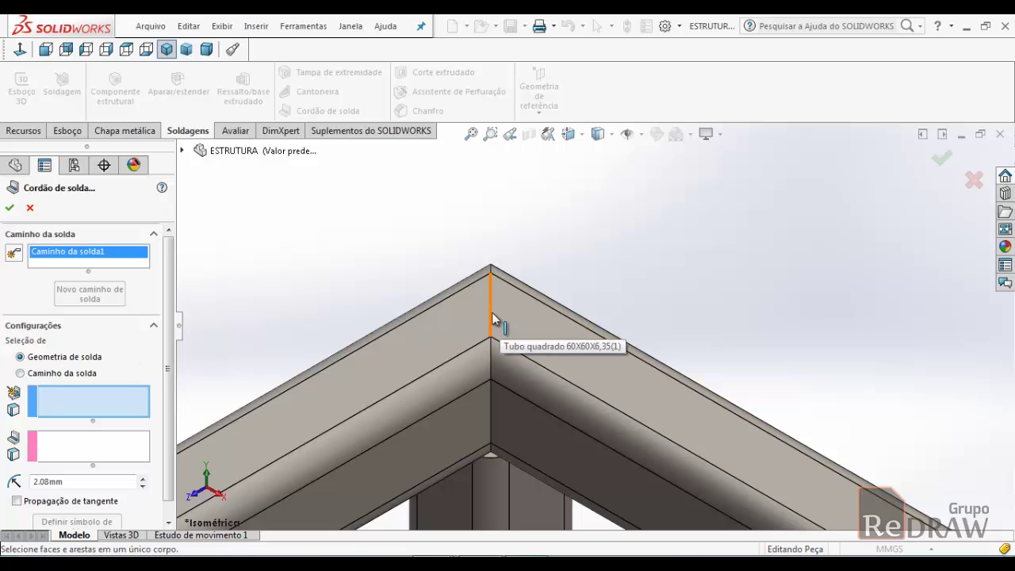
left_click(34, 375)
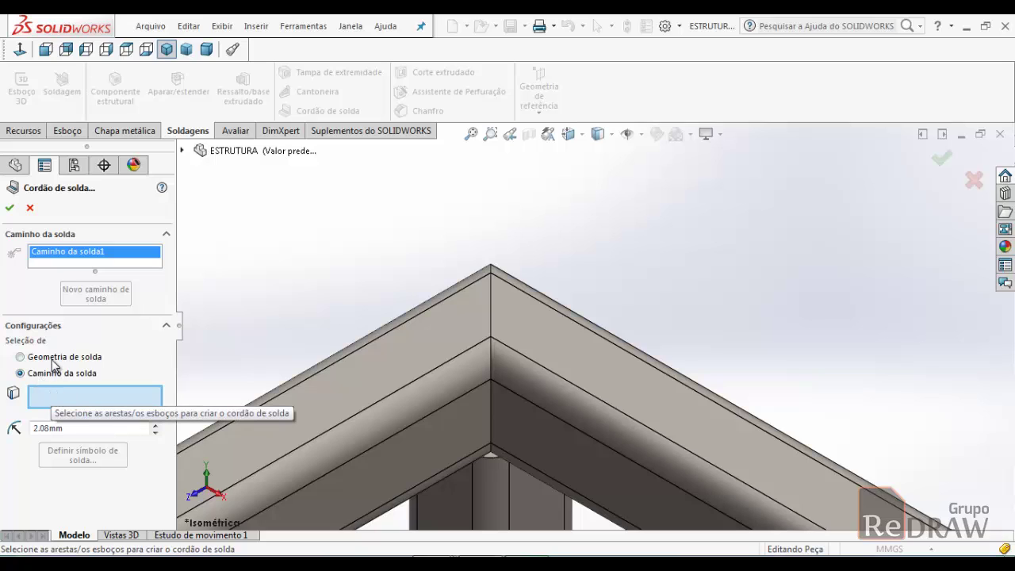
left_click(54, 358)
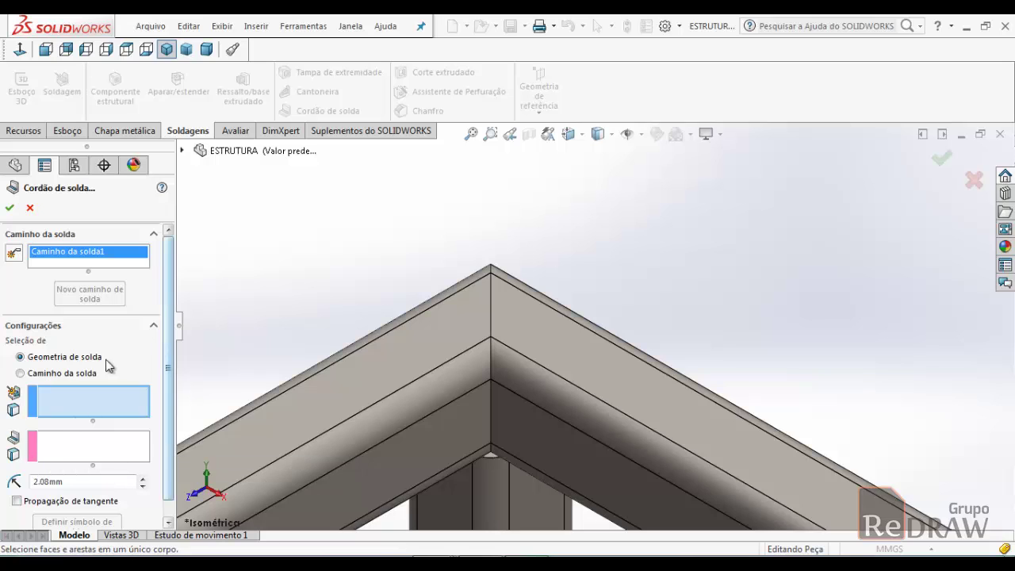
- Pick the right roof tube's top face as Face<1> and the left one as Face<2>
left_click(517, 326)
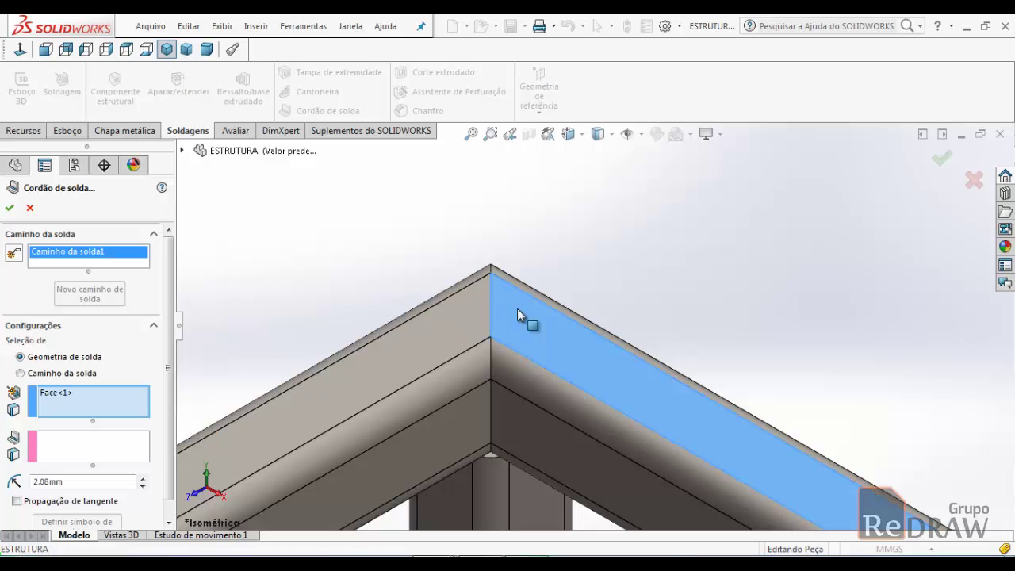
left_click(96, 446)
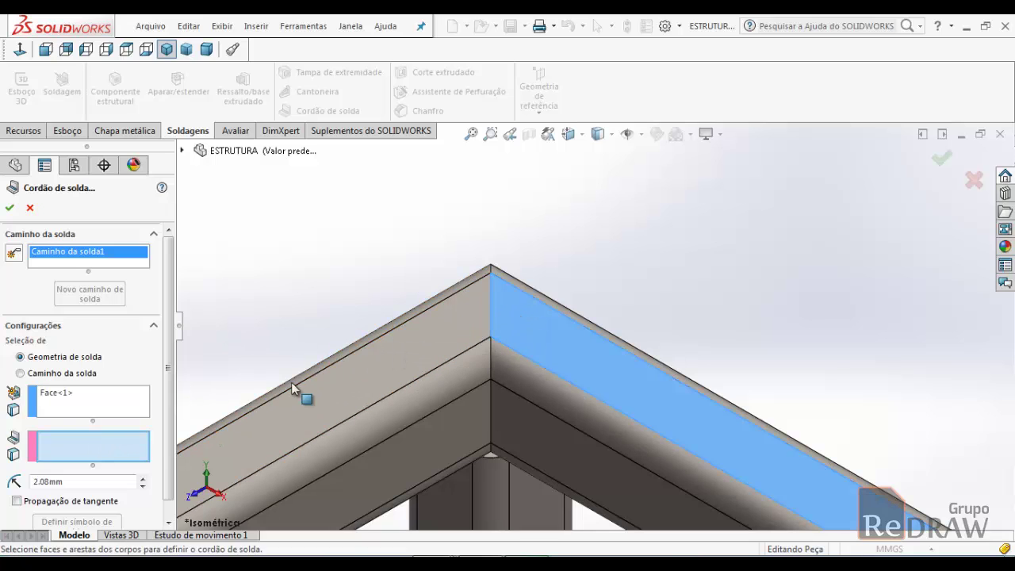
left_click(441, 332)
scroll(493, 293, "down", 2)
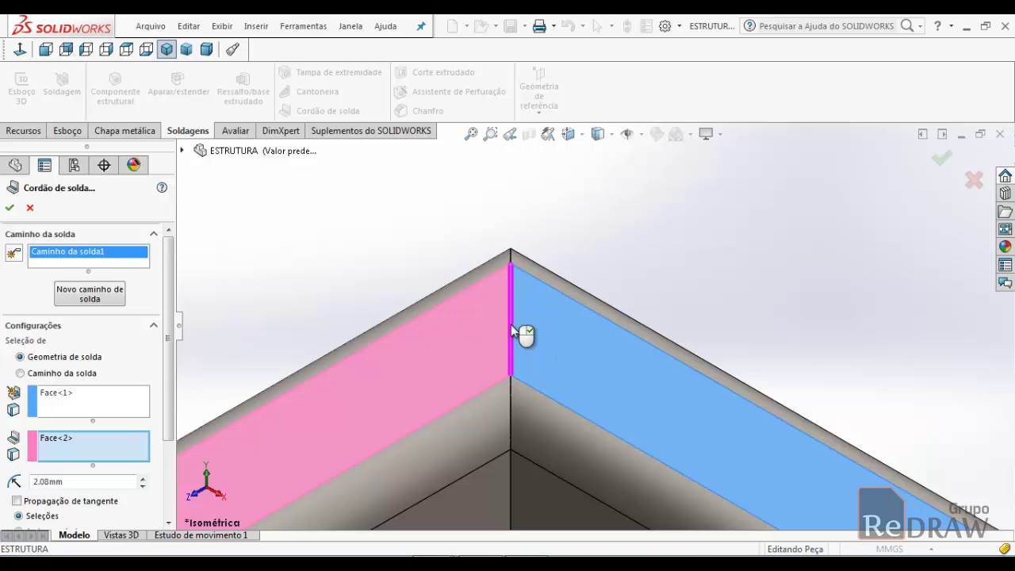
left_click_drag(169, 347, 178, 412)
- Enable Propagação de tangente and apply the apex weld on Ambos os lados
left_click(17, 418)
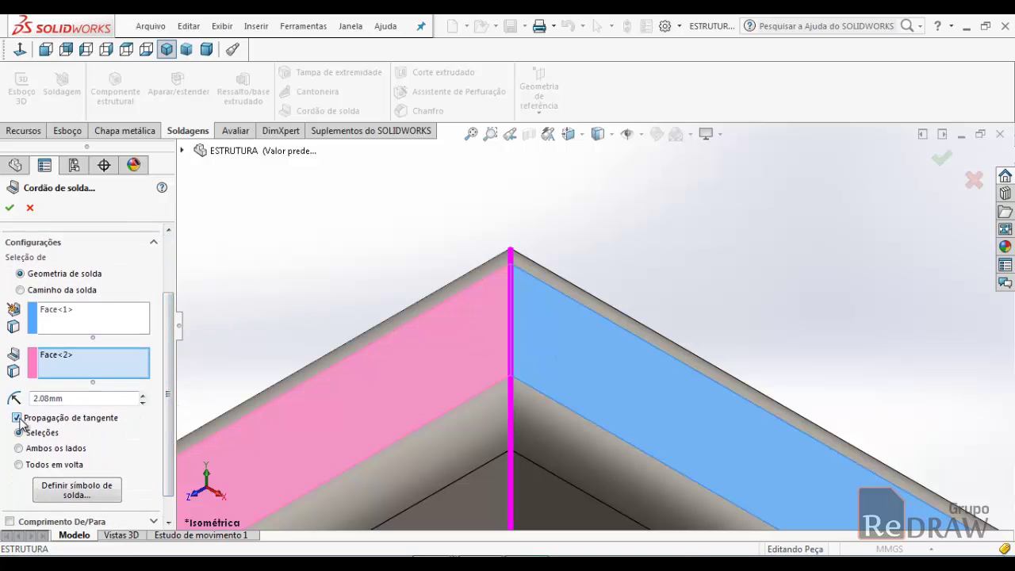
scroll(452, 441, "up", 3)
mouse_move(503, 408)
middle_mouse_down()
mouse_move(531, 418)
mouse_move(549, 448)
mouse_move(479, 480)
mouse_move(491, 446)
middle_mouse_up()
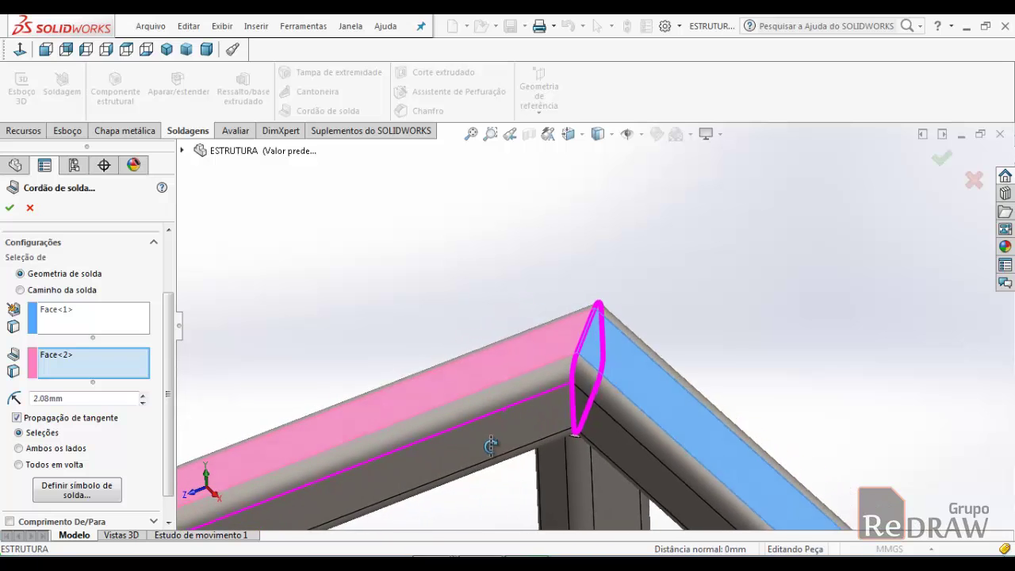
scroll(594, 403, "up", 2)
scroll(593, 403, "down", 4)
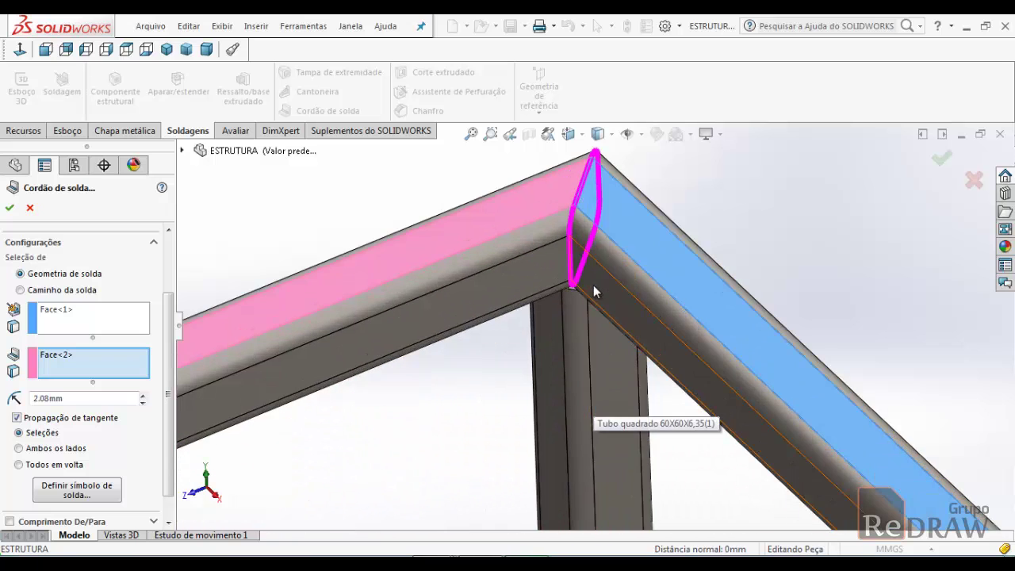
middle_click_drag(595, 292, 600, 290)
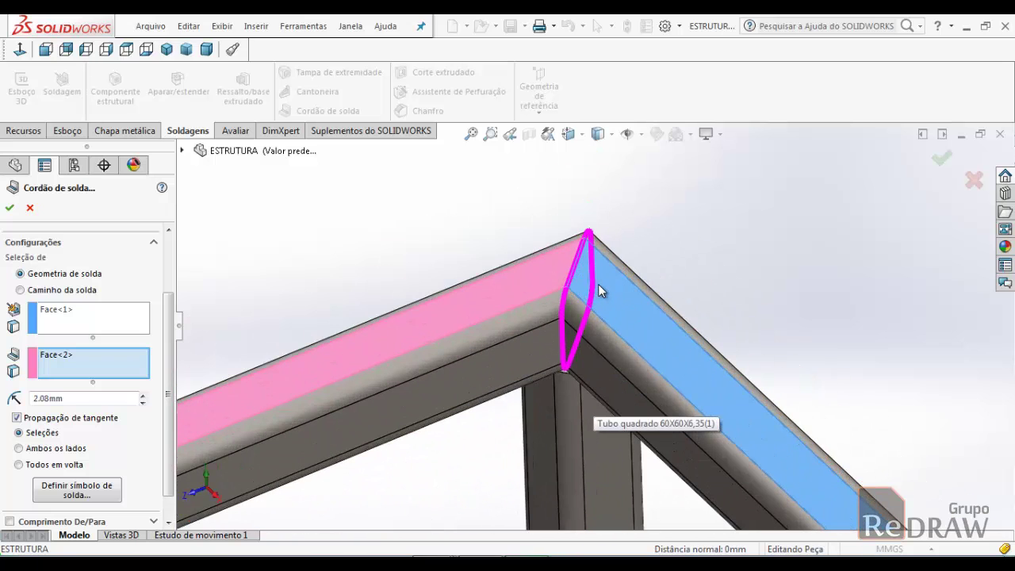
left_click(19, 449)
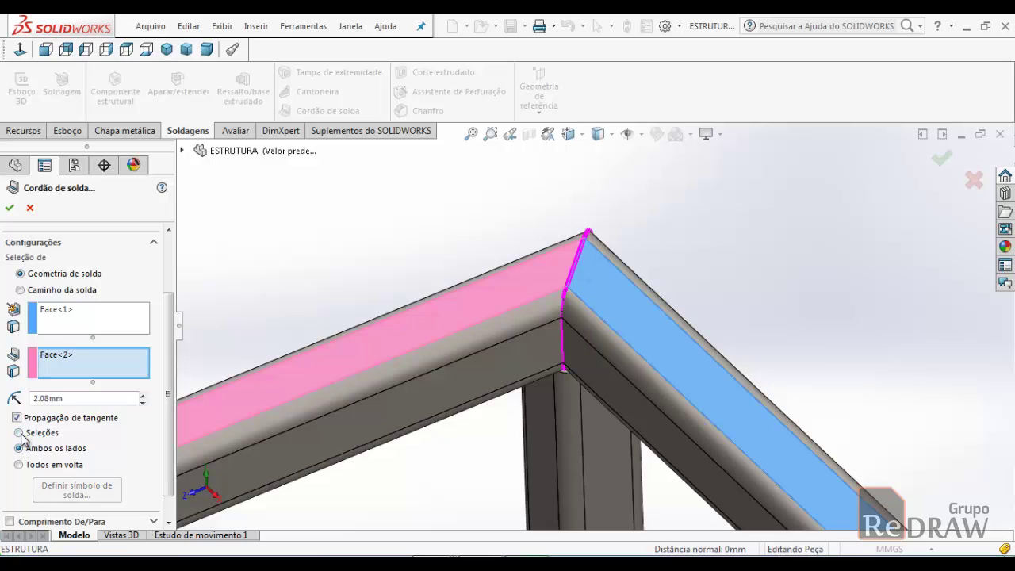
- Limit the apex bead to Seleções and change its size from 2.08 mm to 5 mm
left_click(19, 465)
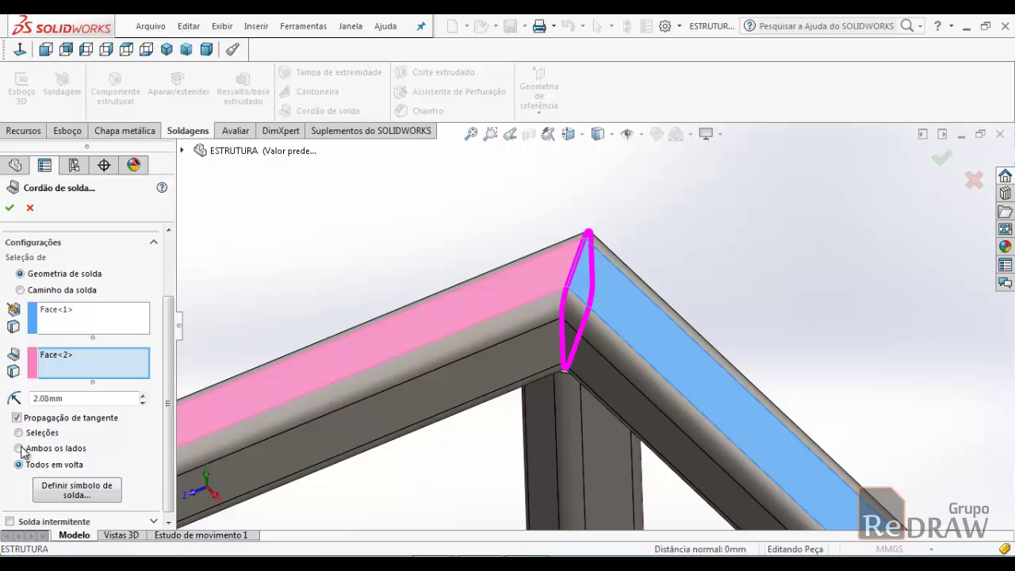
left_click(19, 433)
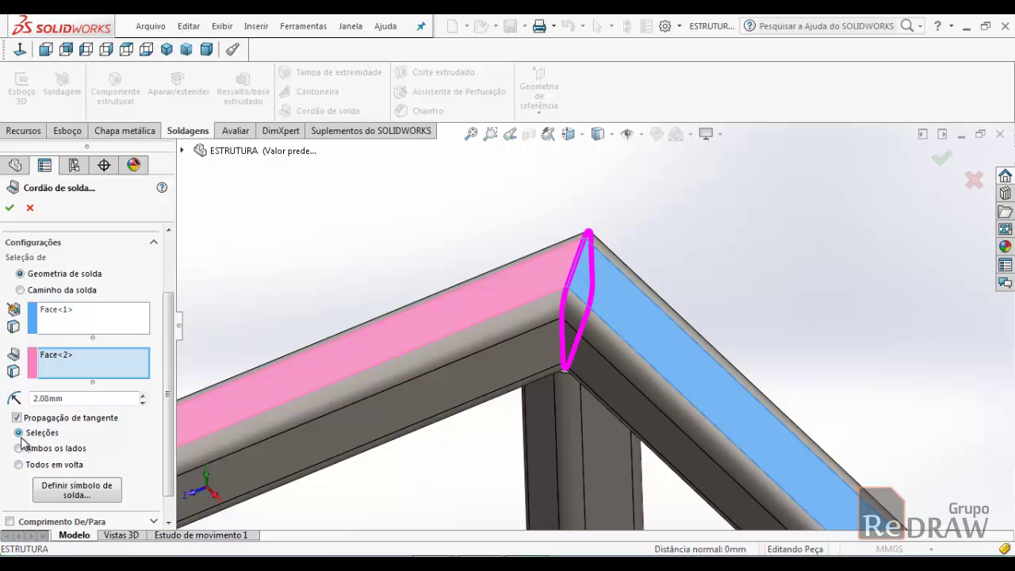
double_click(58, 398)
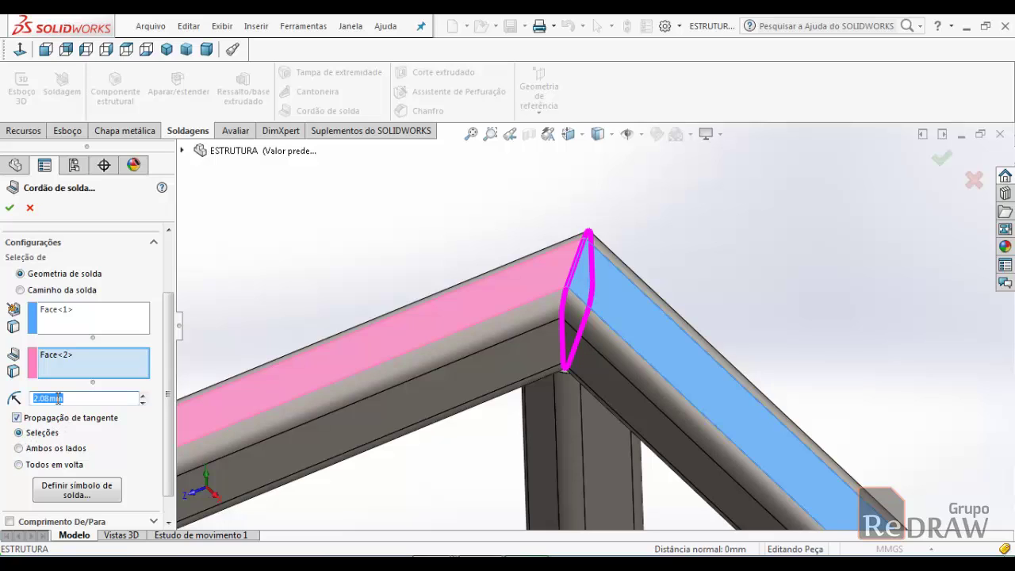
type("5")
key("Return")
scroll(397, 310, "up", 2)
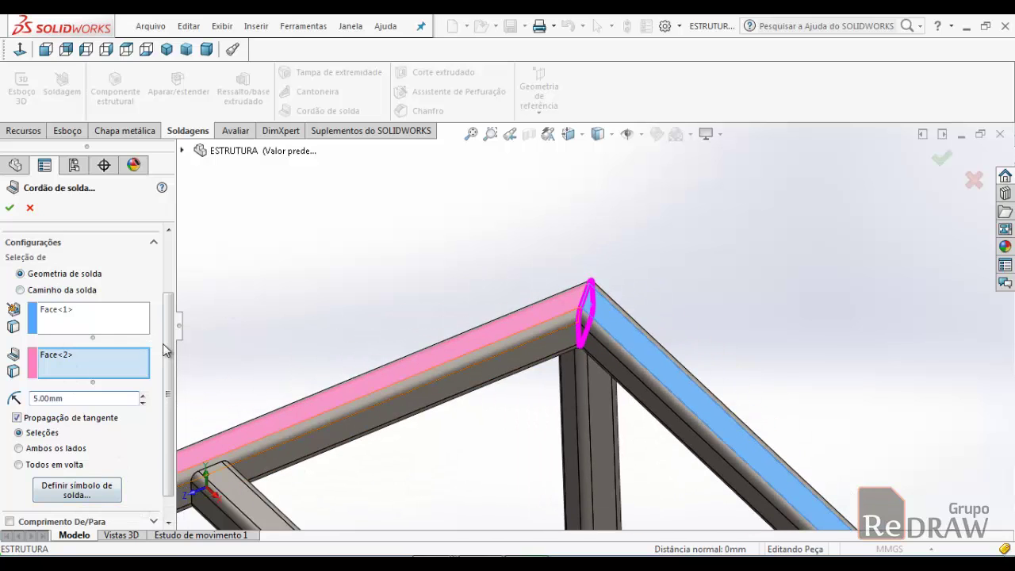
left_click_drag(166, 344, 168, 295)
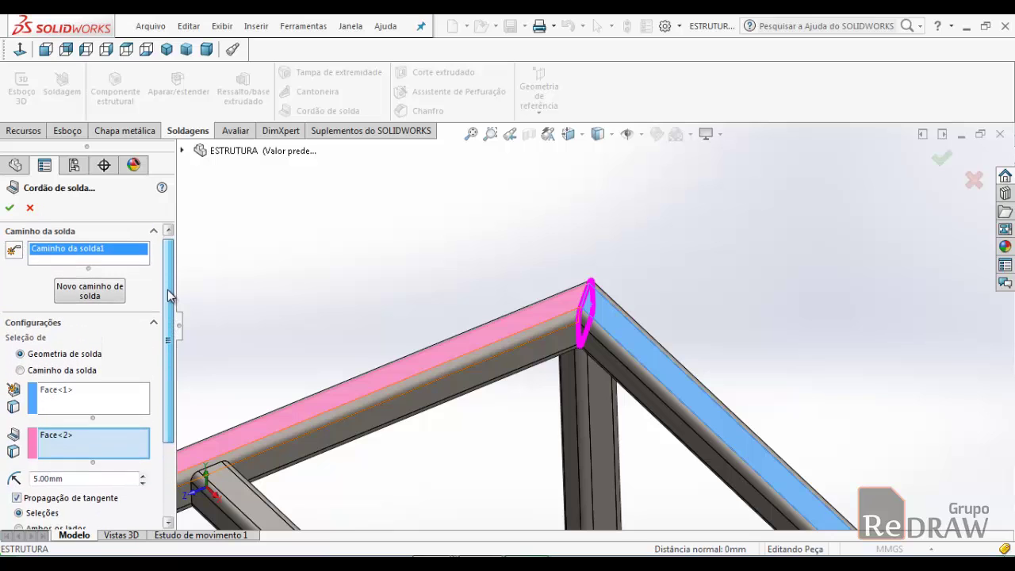
- Add a second weld path, Caminho da solda2, defined by picking path edges
left_click(91, 292)
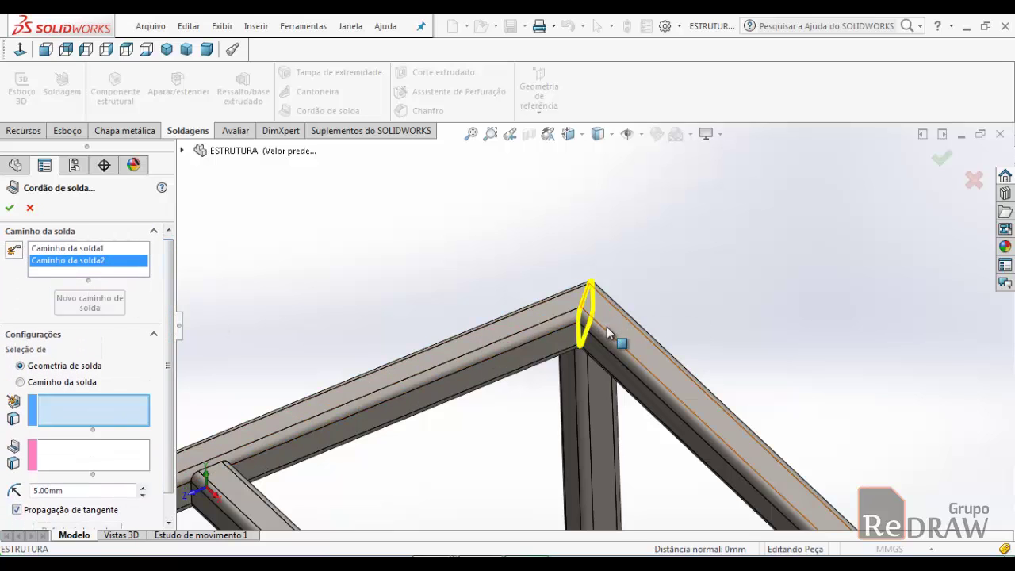
scroll(660, 326, "up", 1)
scroll(666, 328, "up", 4)
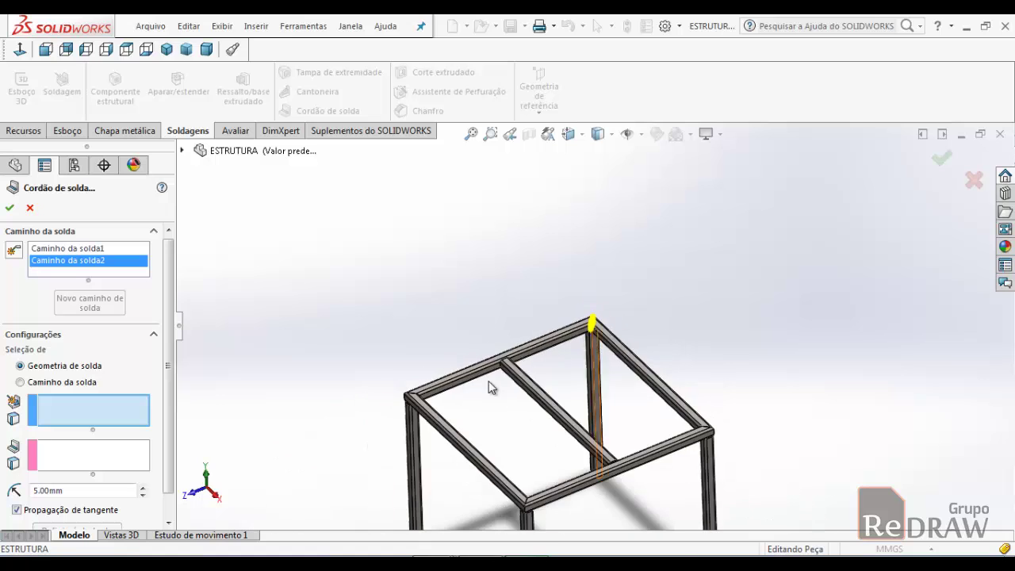
scroll(488, 381, "down", 4)
scroll(425, 390, "down", 2)
middle_click_drag(425, 390, 463, 449)
scroll(462, 449, "down", 2)
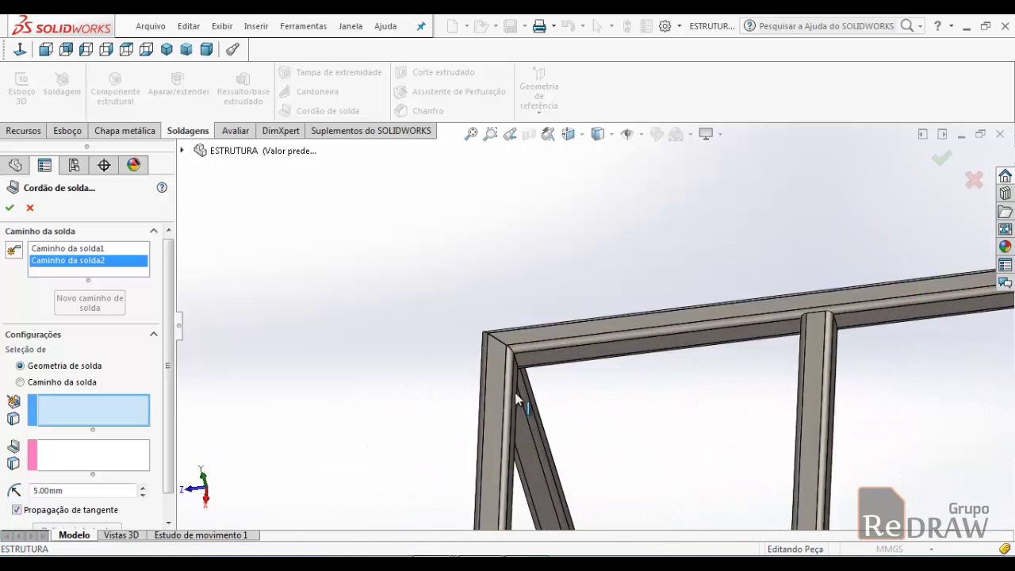
scroll(518, 399, "down", 2)
scroll(553, 286, "down", 2)
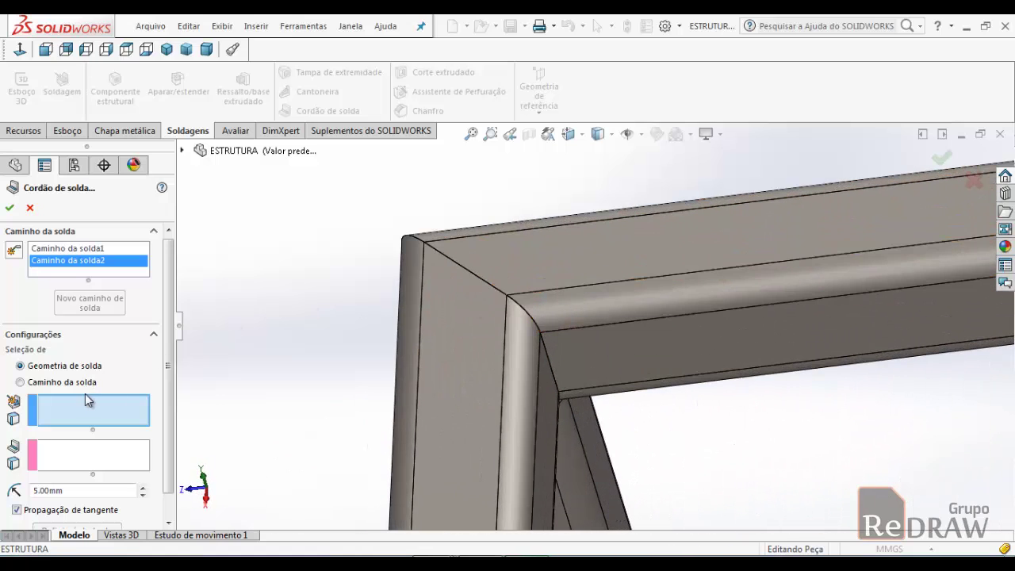
left_click(72, 384)
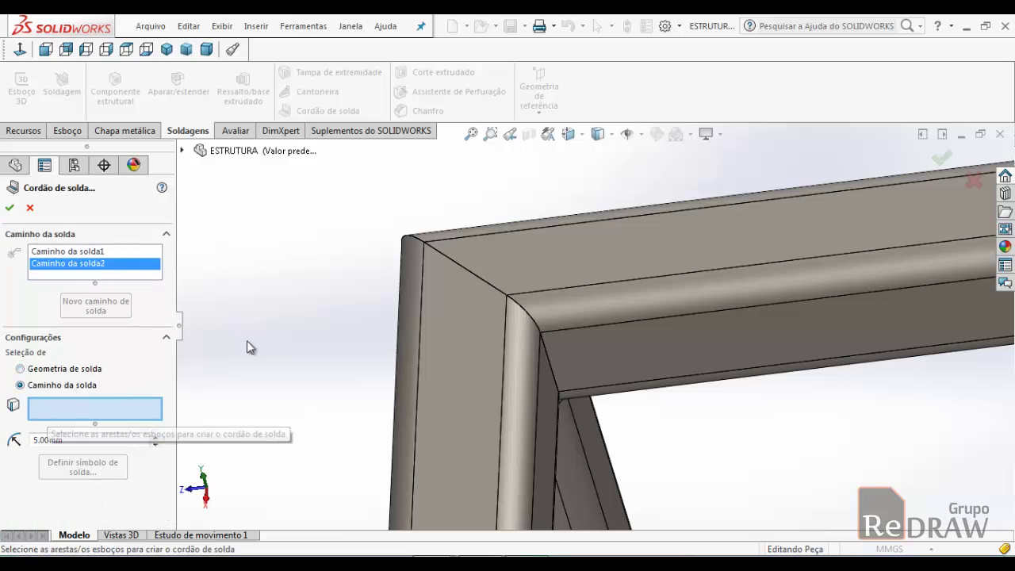
- Add the top corner, rounded, vertical and three further joint edges to the weld path
left_click(485, 285)
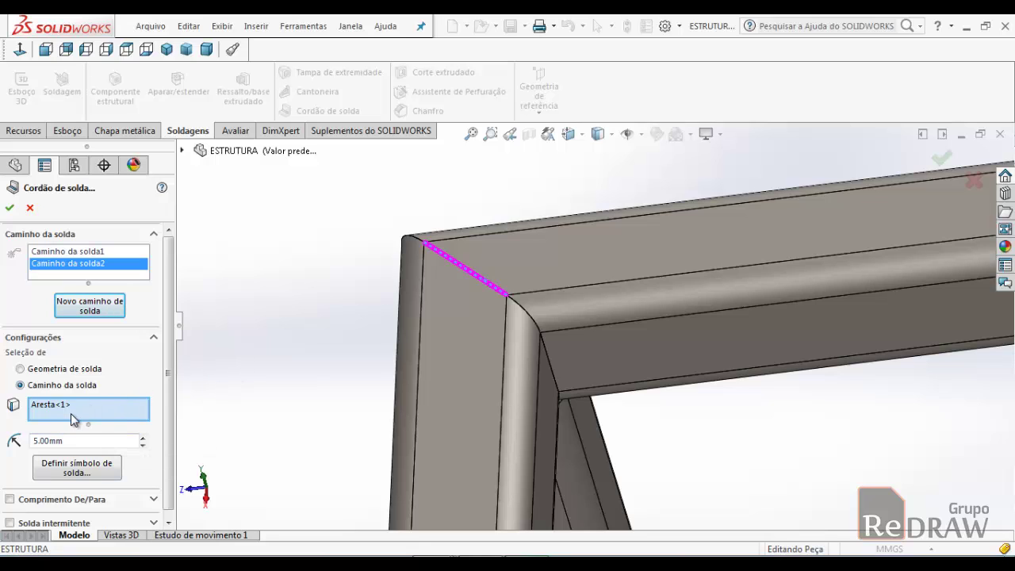
scroll(168, 389, "down", 1)
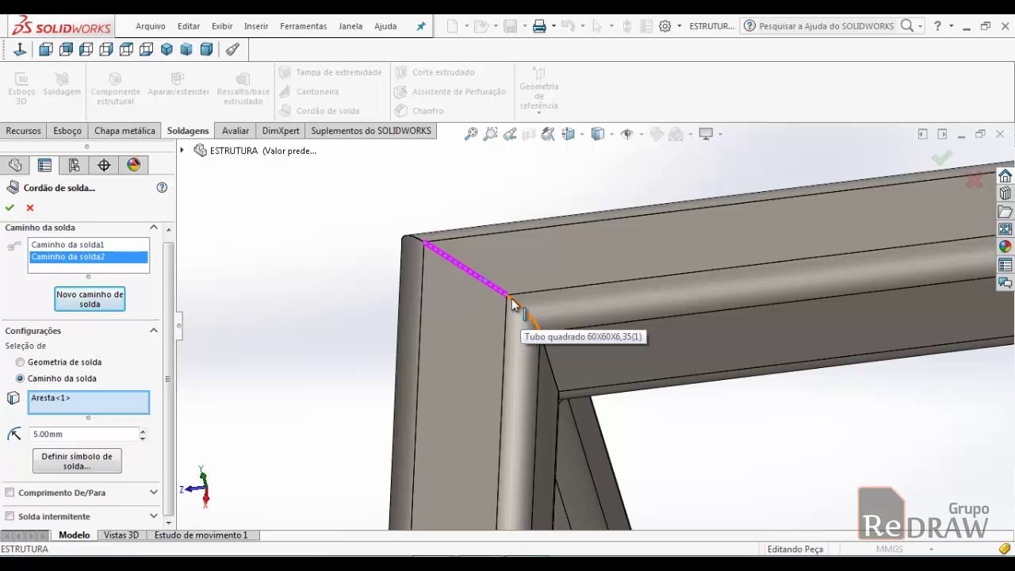
left_click(530, 317)
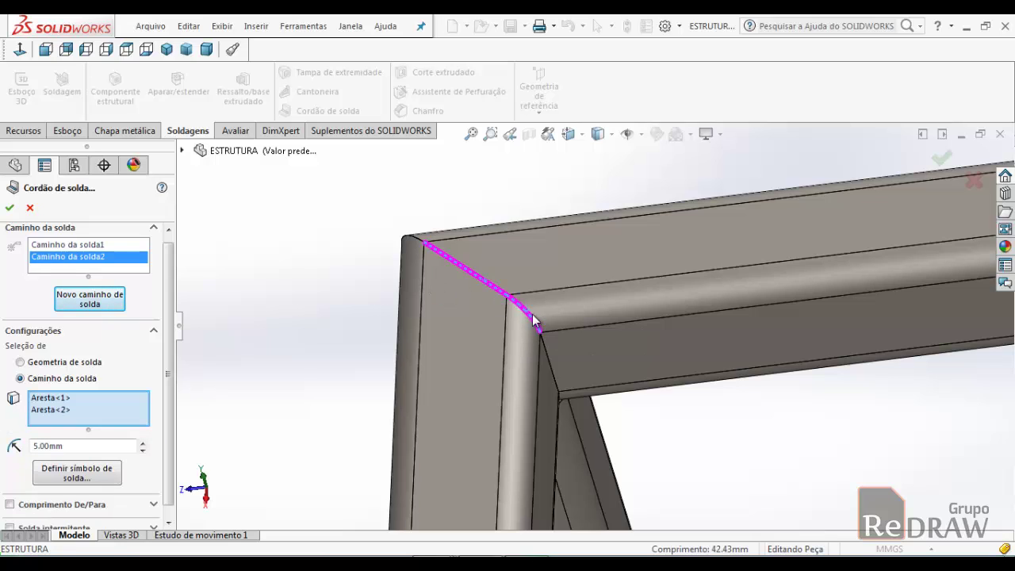
left_click(546, 354)
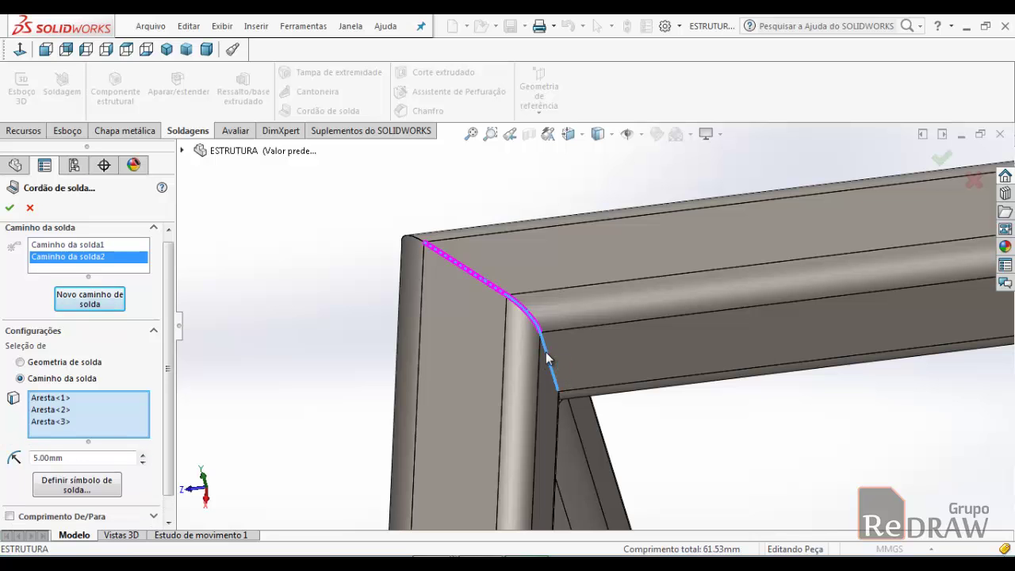
middle_click_drag(485, 339, 437, 322)
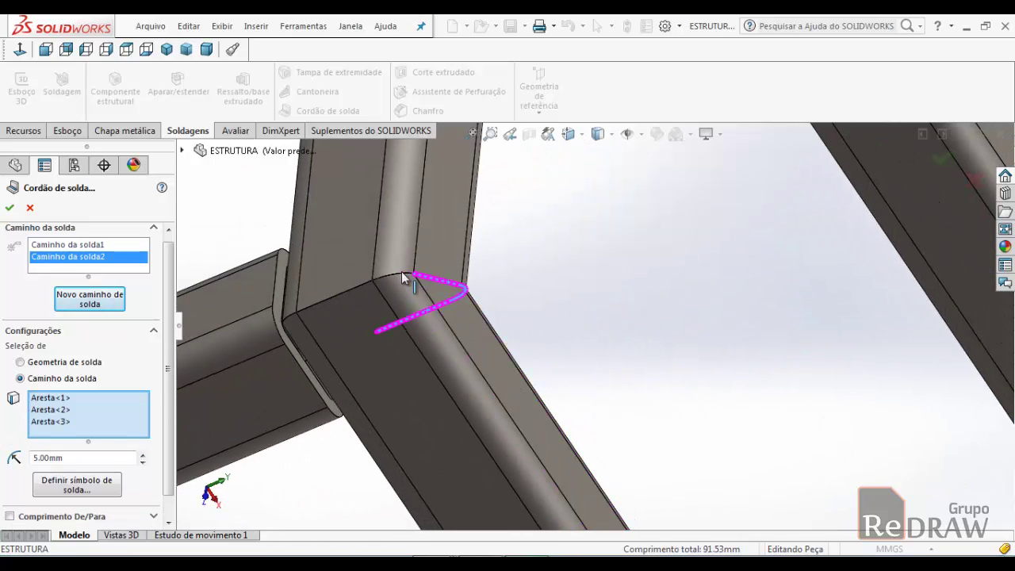
left_click(405, 278)
left_click(357, 298)
left_click(287, 317)
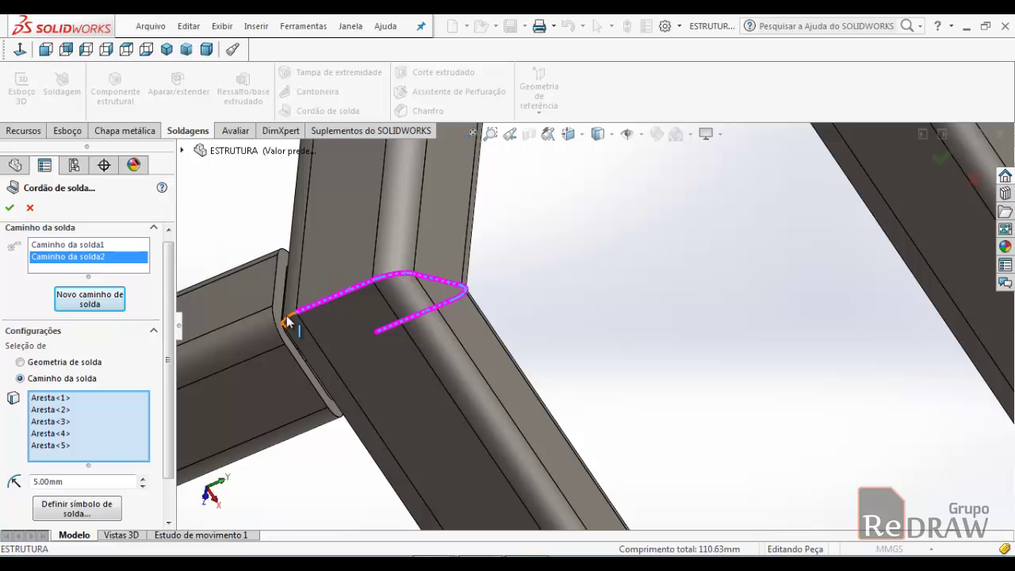
- Add the horizontal tube's top edge as the seventh edge, totalling 178.83 mm at 5.00 mm
middle_click_drag(408, 335, 306, 238)
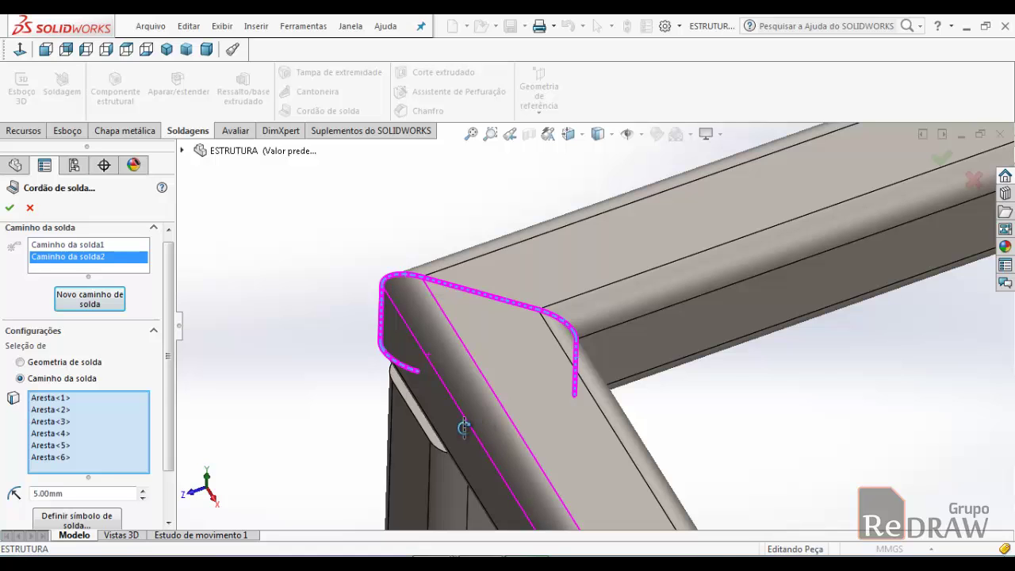
middle_click_drag(471, 424, 452, 427)
mouse_move(544, 439)
middle_mouse_down()
mouse_move(603, 416)
mouse_move(759, 408)
middle_mouse_up()
scroll(634, 403, "up", 5)
scroll(796, 392, "up", 3)
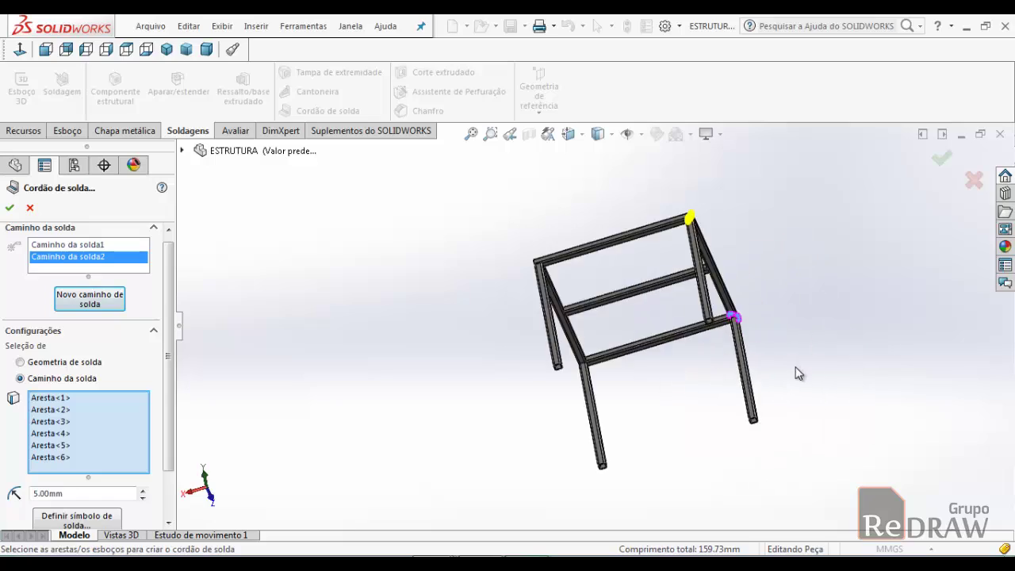
scroll(797, 377, "down", 2)
scroll(789, 384, "down", 2)
scroll(781, 393, "down", 2)
middle_click_drag(777, 394, 603, 367)
scroll(582, 365, "down", 3)
scroll(565, 363, "down", 2)
scroll(565, 364, "up", 2)
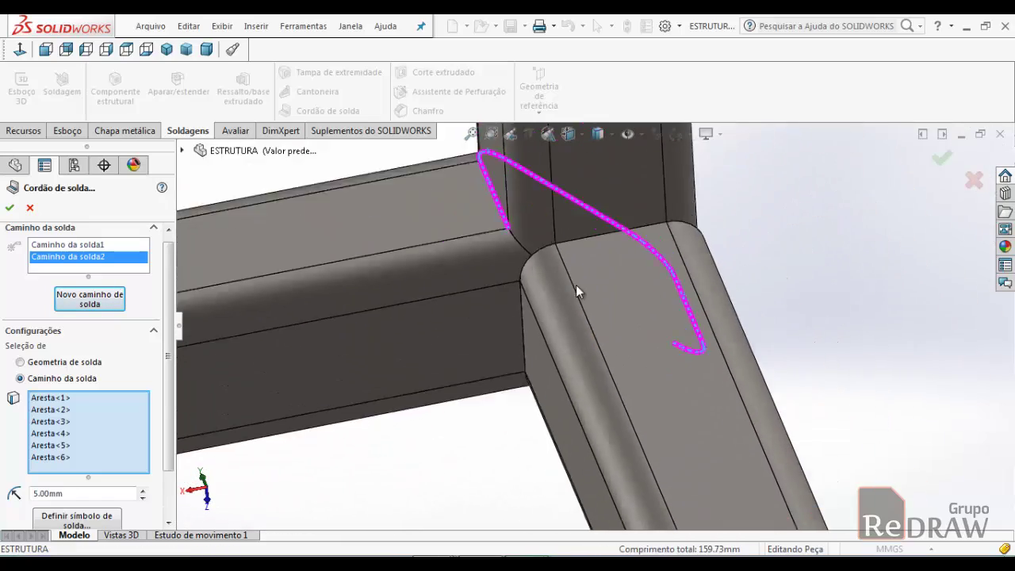
scroll(576, 285, "up", 1)
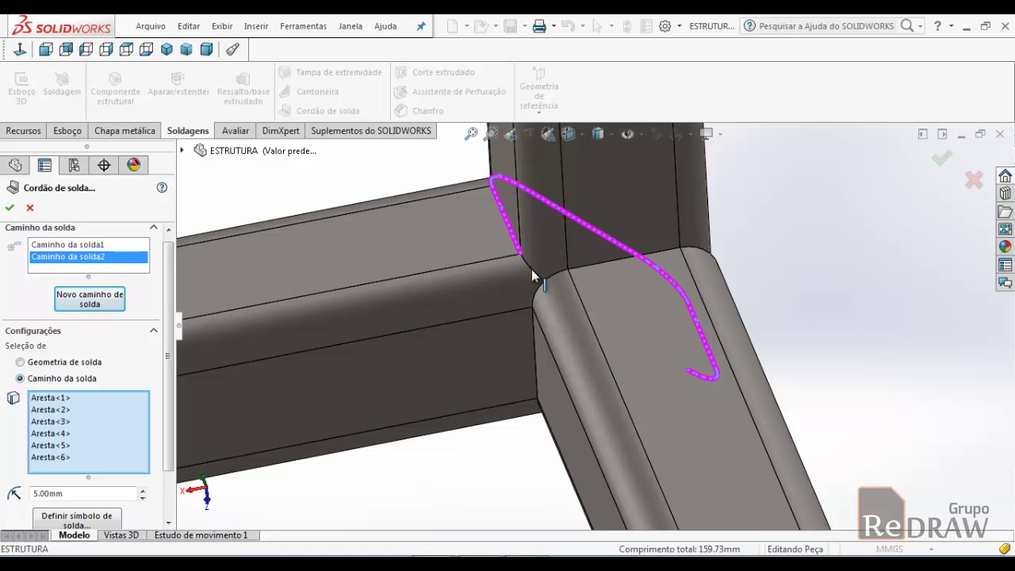
left_click(533, 274)
scroll(540, 279, "up", 2)
mouse_move(540, 279)
middle_mouse_down()
mouse_move(564, 407)
mouse_move(458, 430)
mouse_move(418, 456)
mouse_move(362, 461)
mouse_move(453, 426)
mouse_move(546, 467)
mouse_move(548, 500)
middle_mouse_up()
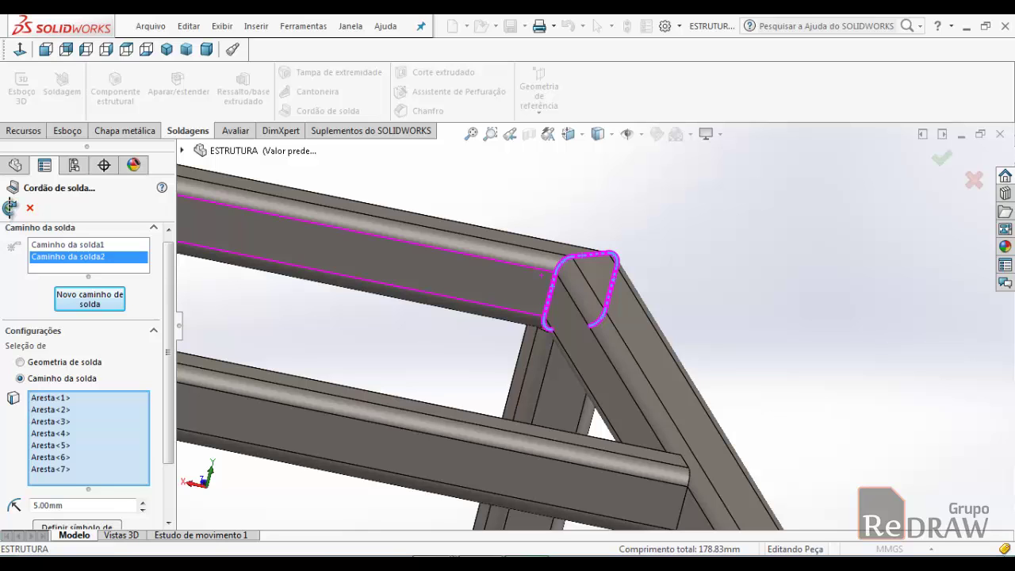
- Confirm the weld bead so both weld paths are created
left_click(9, 208)
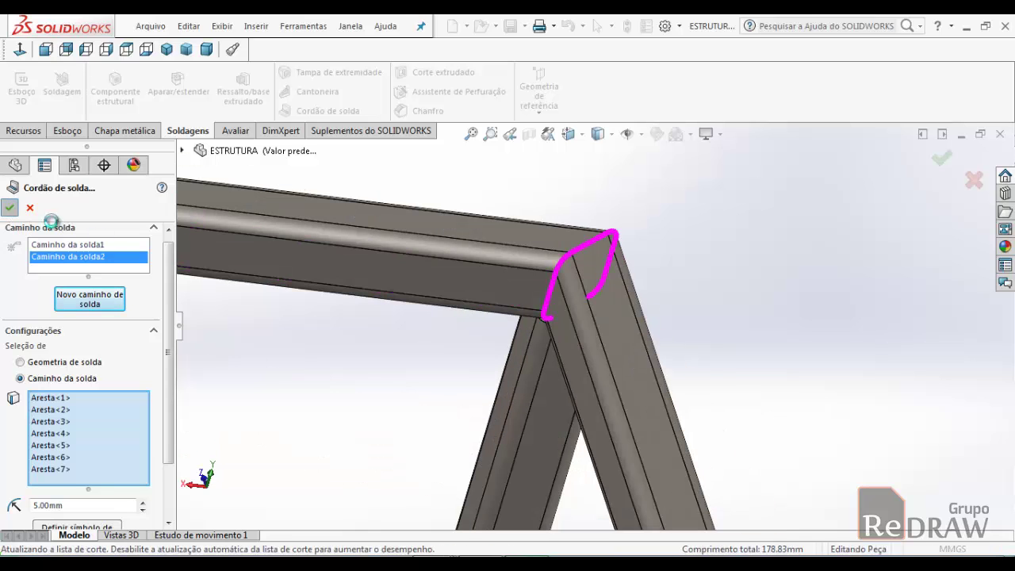
scroll(520, 311, "up", 2)
scroll(532, 313, "up", 3)
scroll(526, 328, "down", 3)
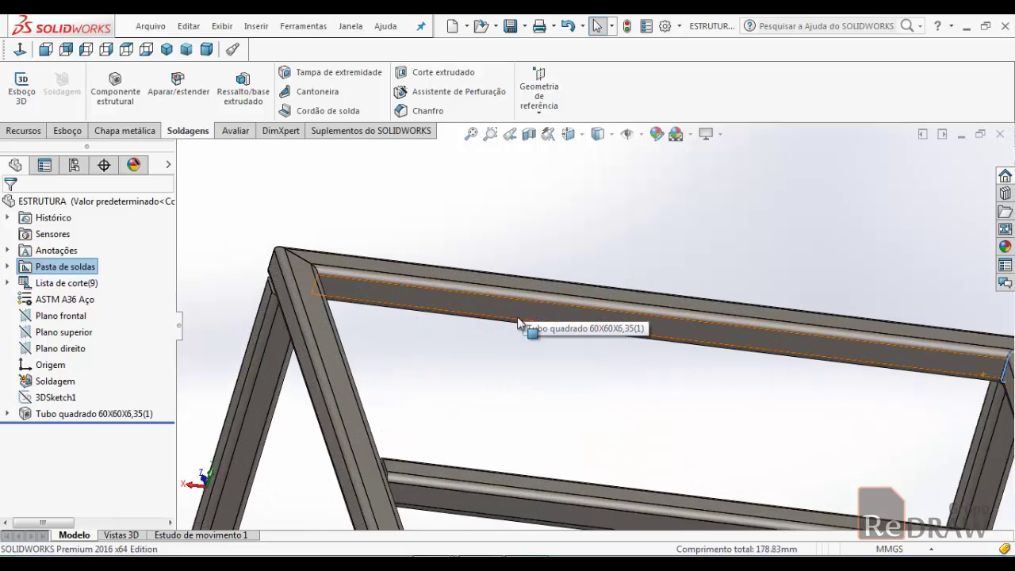
scroll(634, 324, "up", 2)
scroll(700, 320, "down", 2)
scroll(710, 365, "down", 2)
scroll(578, 256, "down", 2)
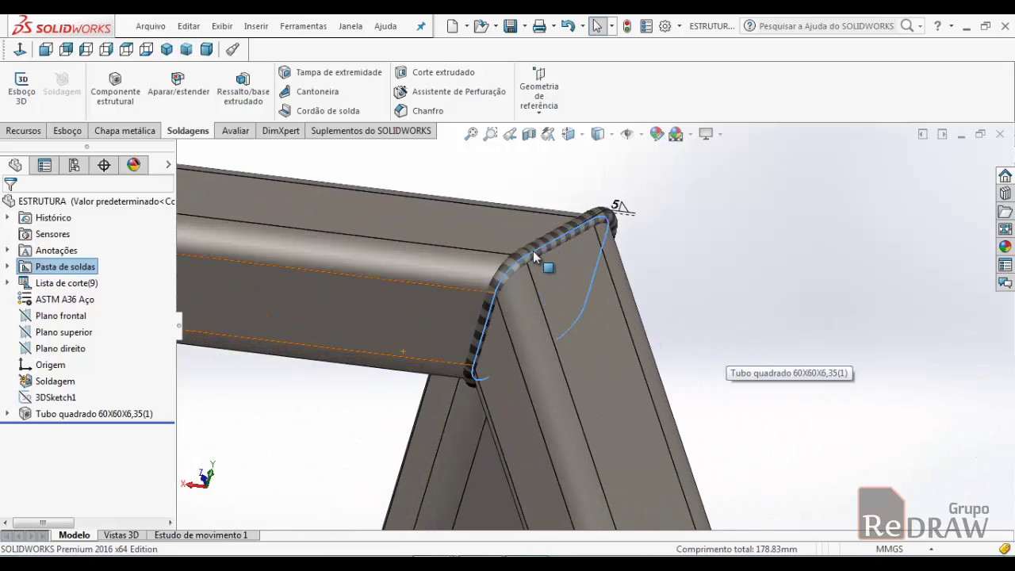
scroll(544, 265, "down", 2)
- Inspect the corner weld and move its '5' weld symbol above the joint
middle_click_drag(645, 231, 617, 230)
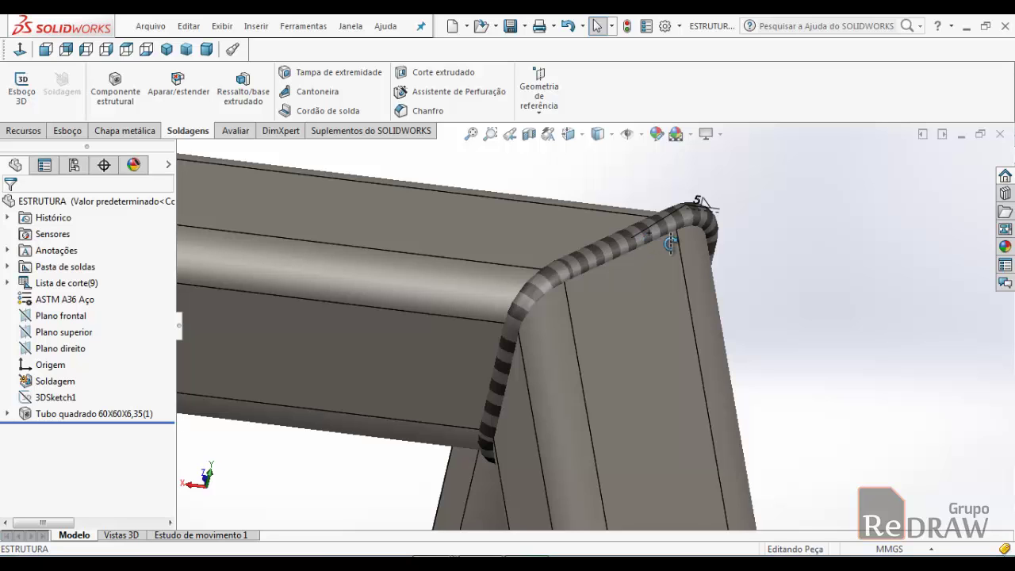
middle_click_drag(647, 240, 789, 283)
middle_click_drag(865, 265, 607, 311)
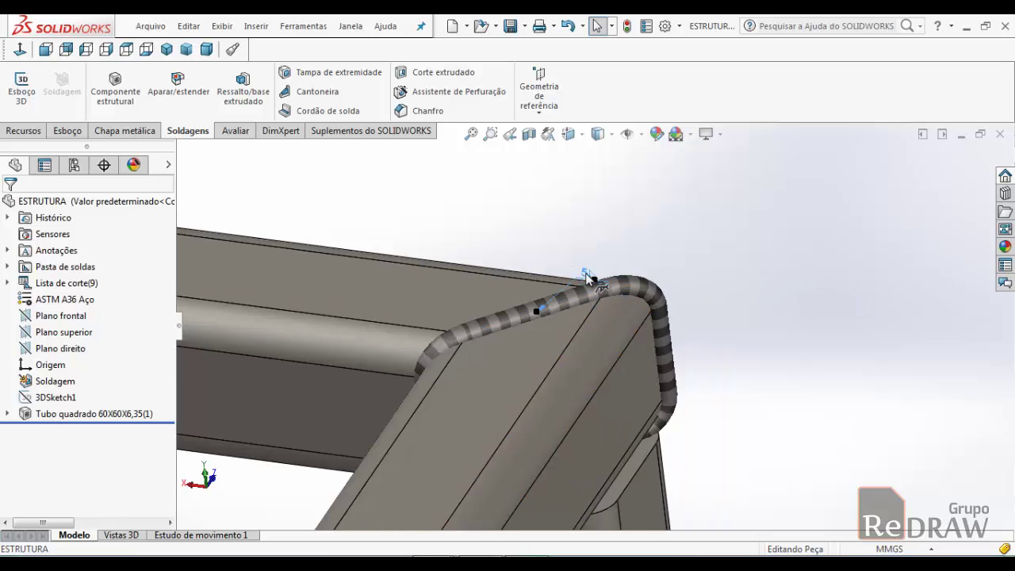
left_click_drag(582, 275, 538, 225)
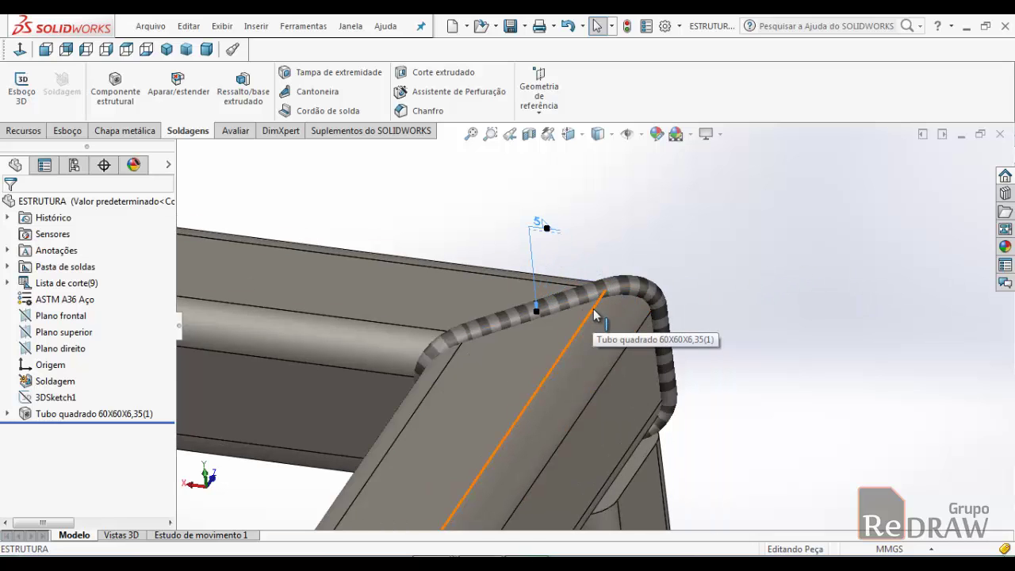
left_click(616, 244)
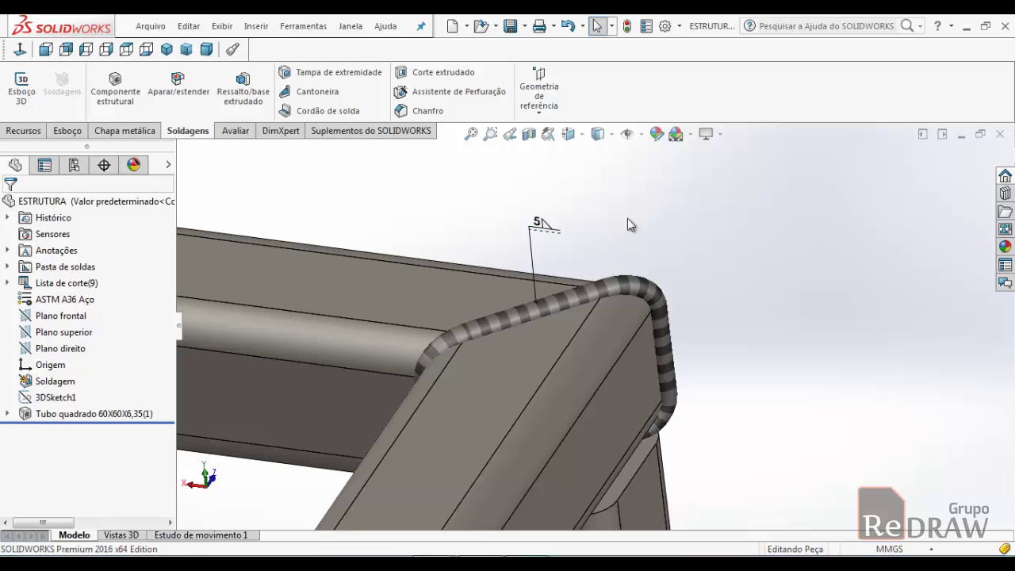
left_click(643, 135)
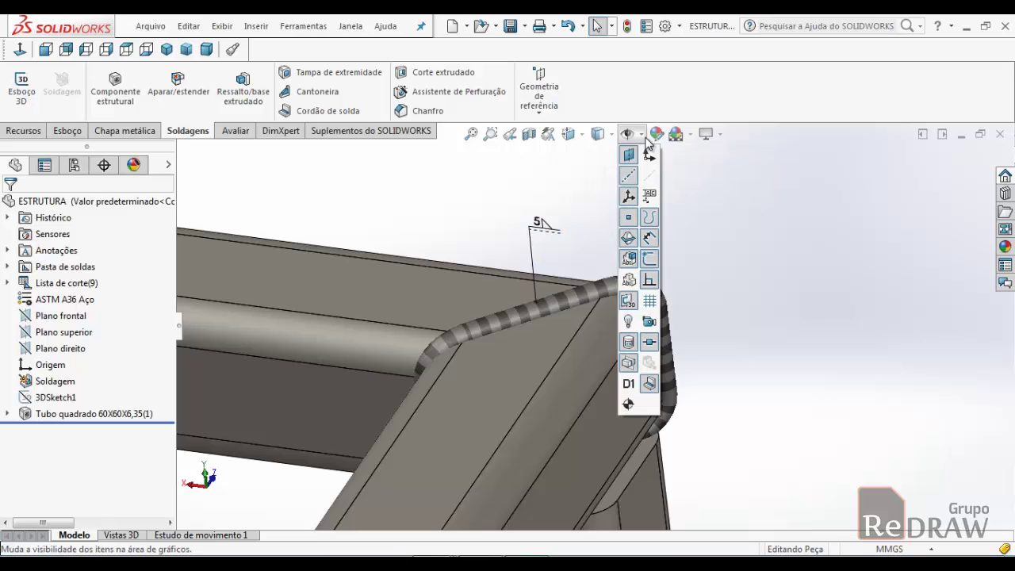
left_click(651, 386)
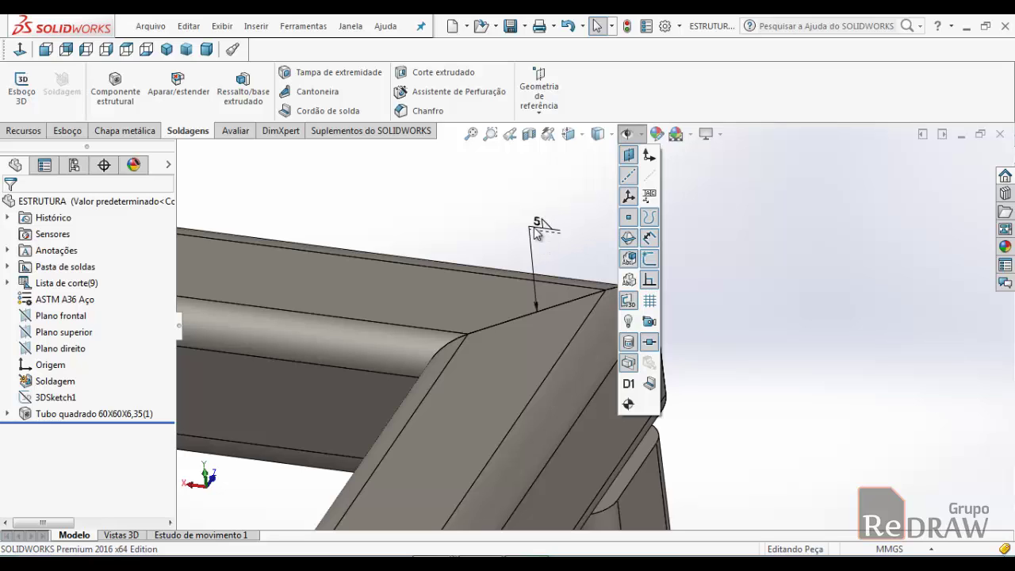
left_click(649, 383)
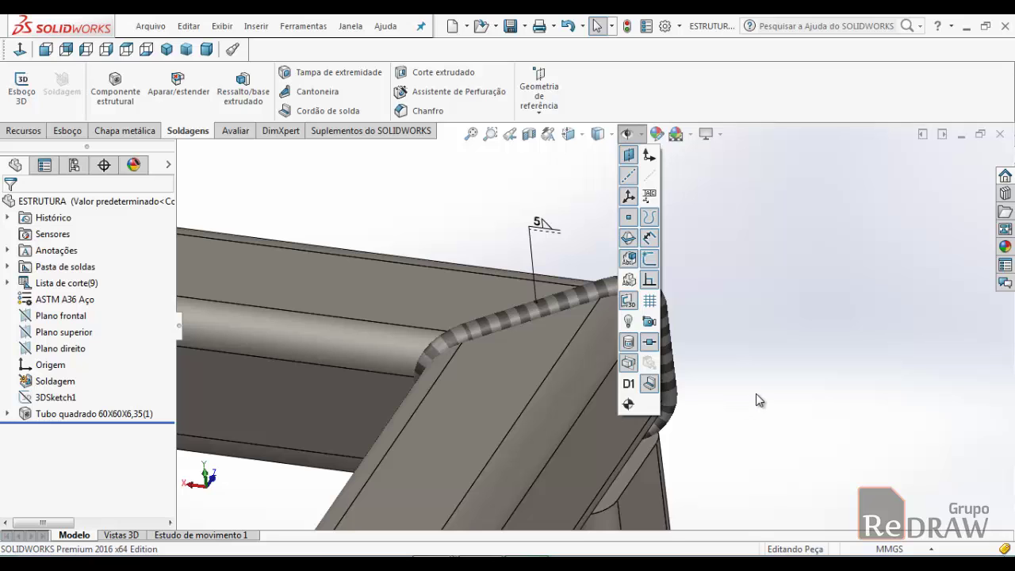
- Orbit around the welded frame, then snap it to the standard isometric view, zoomed to fit
scroll(756, 400, "up", 1)
scroll(749, 403, "up", 2)
scroll(746, 402, "up", 1)
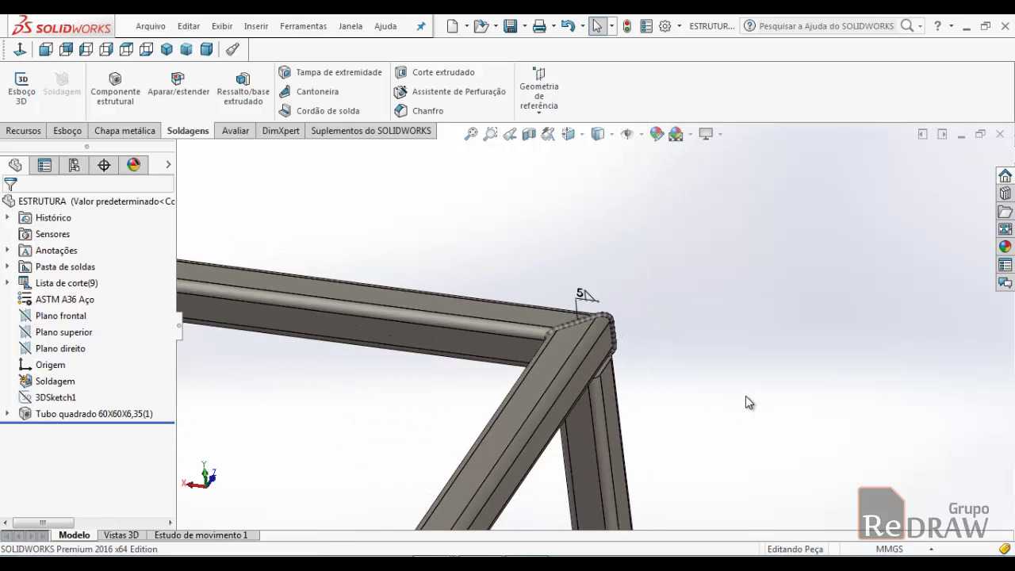
scroll(698, 388, "up", 2)
scroll(634, 365, "up", 2)
scroll(587, 367, "down", 3)
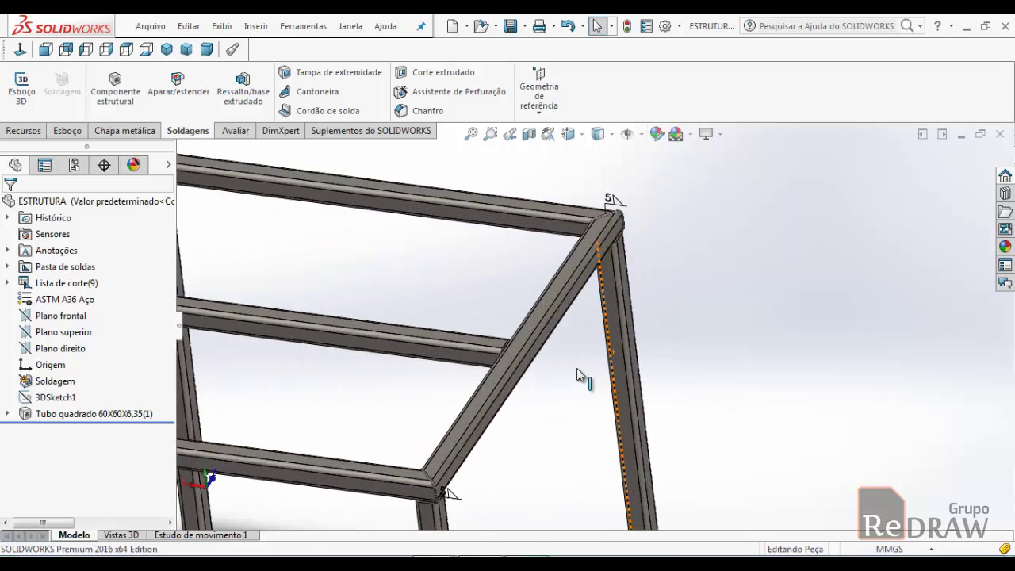
scroll(611, 301, "down", 2)
middle_click_drag(620, 269, 545, 200)
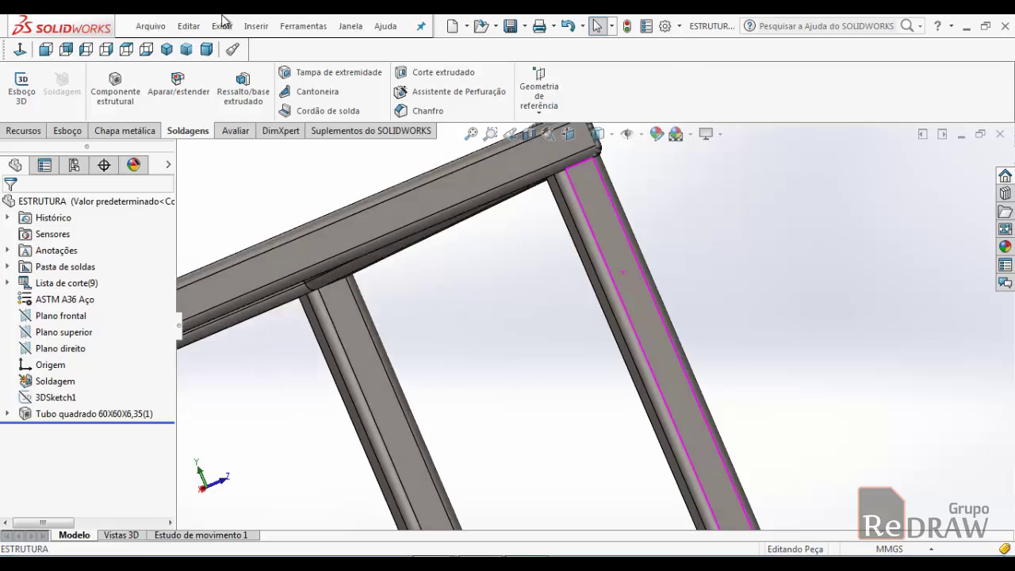
middle_click_drag(562, 159, 357, 119)
left_click(166, 49)
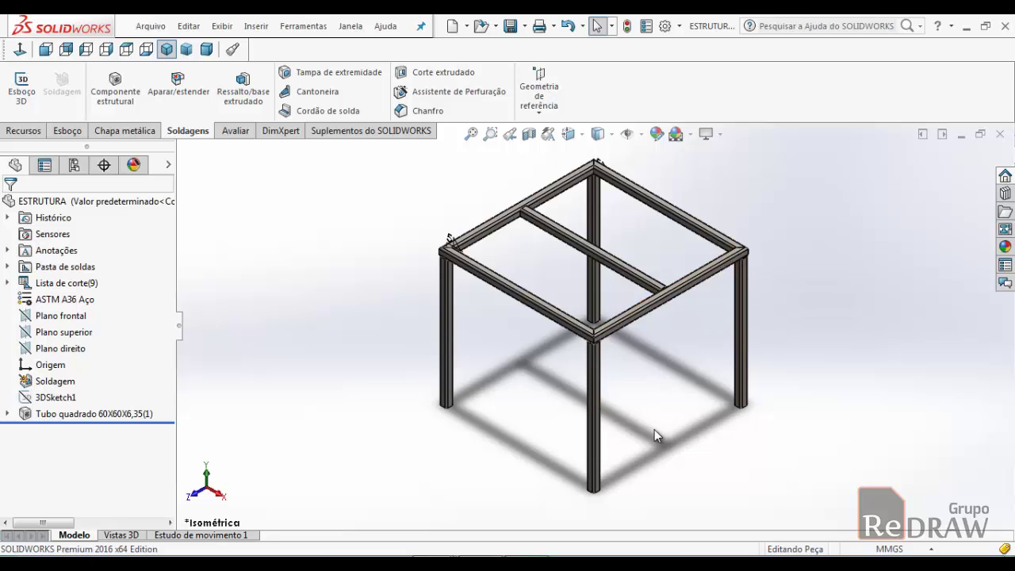
scroll(683, 274, "down", 2)
scroll(683, 274, "up", 2)
scroll(504, 374, "down", 2)
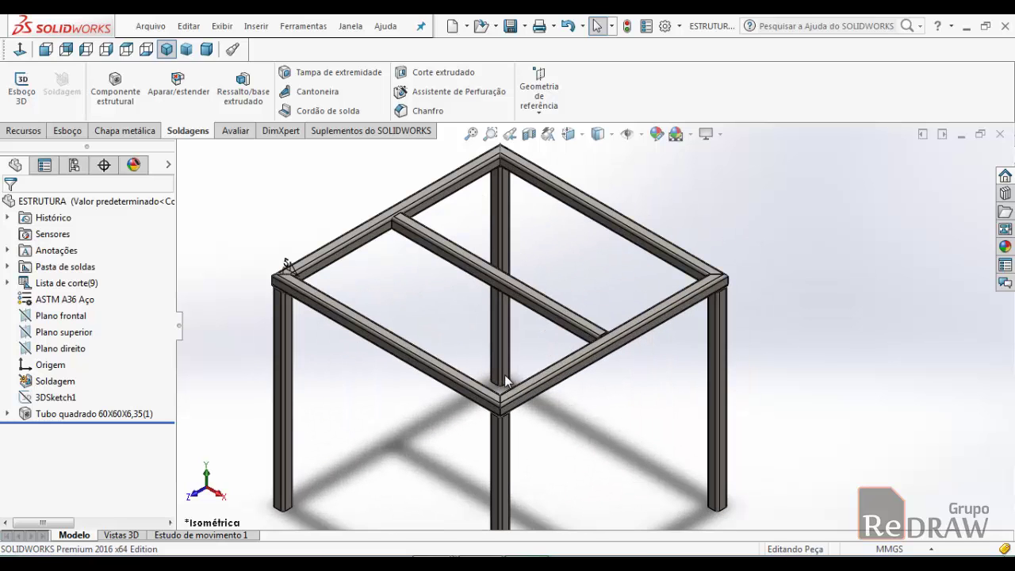